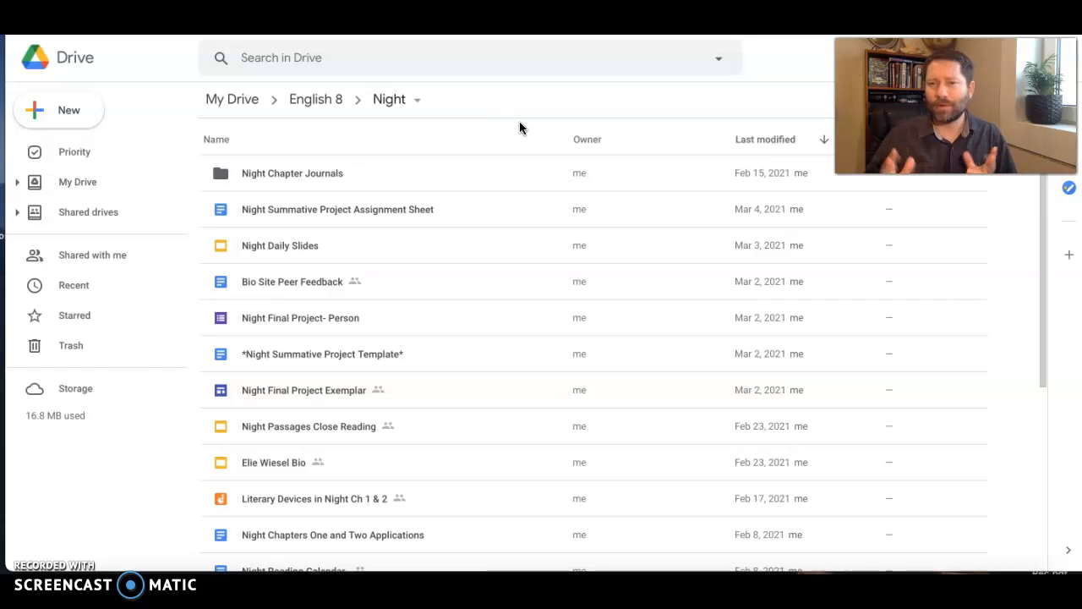
Create a new blank Google Sites website in the English 8 > Night folder
left_click(528, 126)
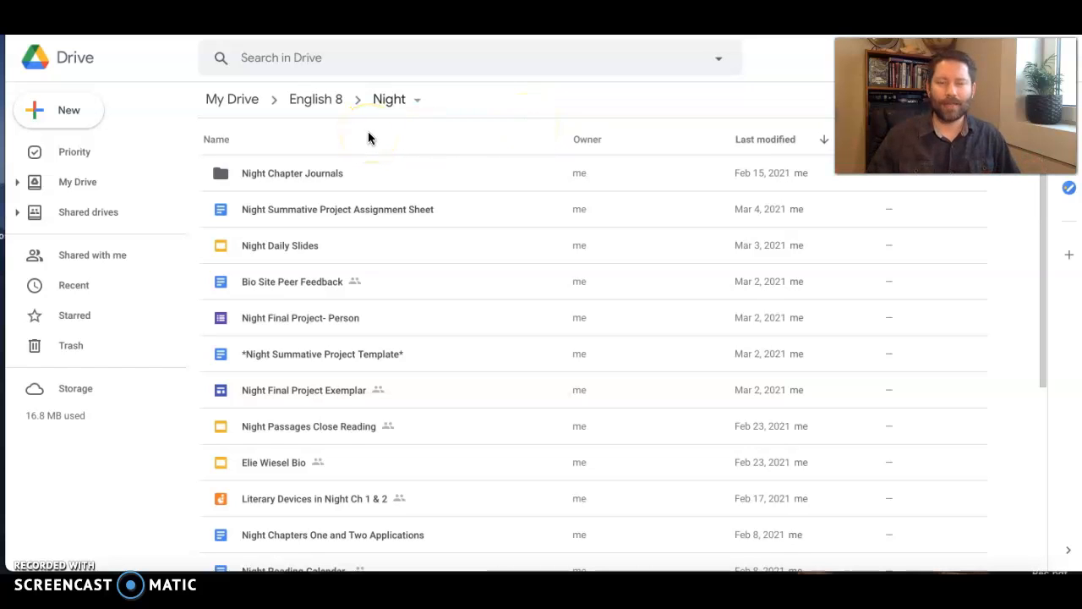
left_click(70, 112)
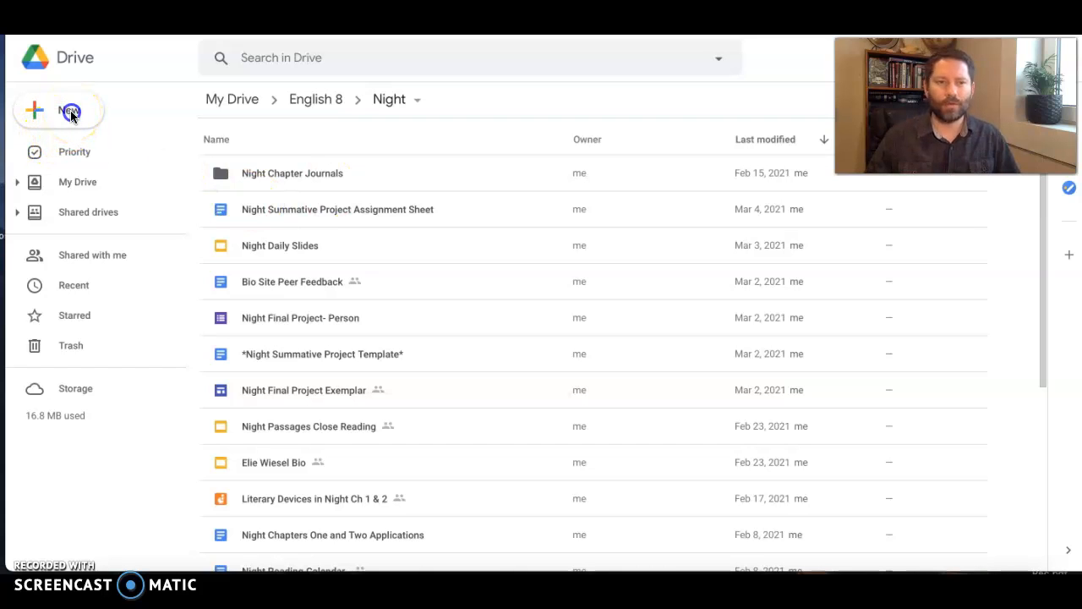
left_click(70, 113)
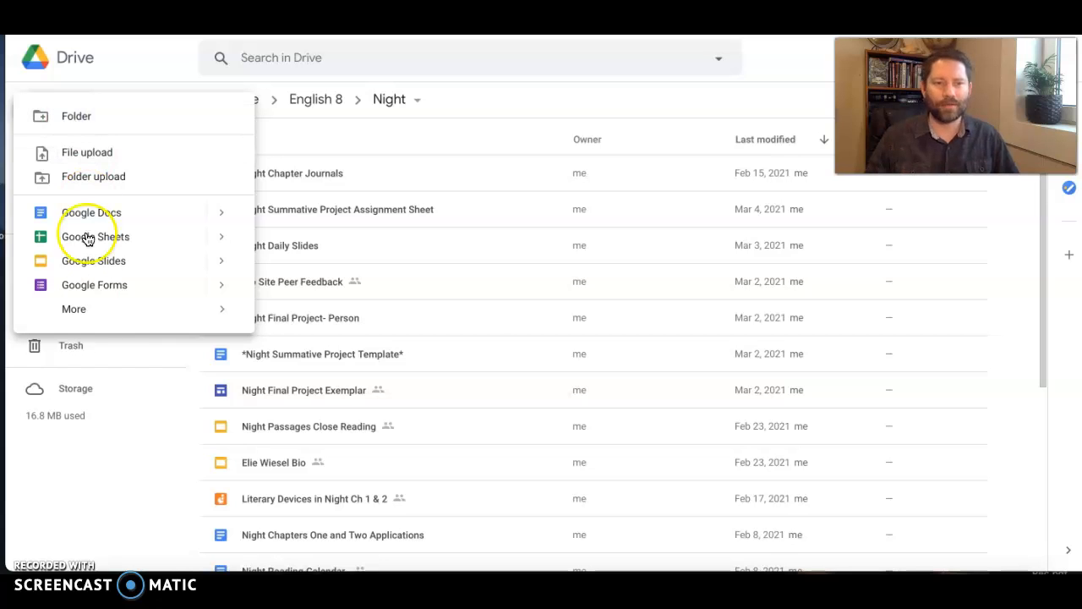
mouse_move(91, 314)
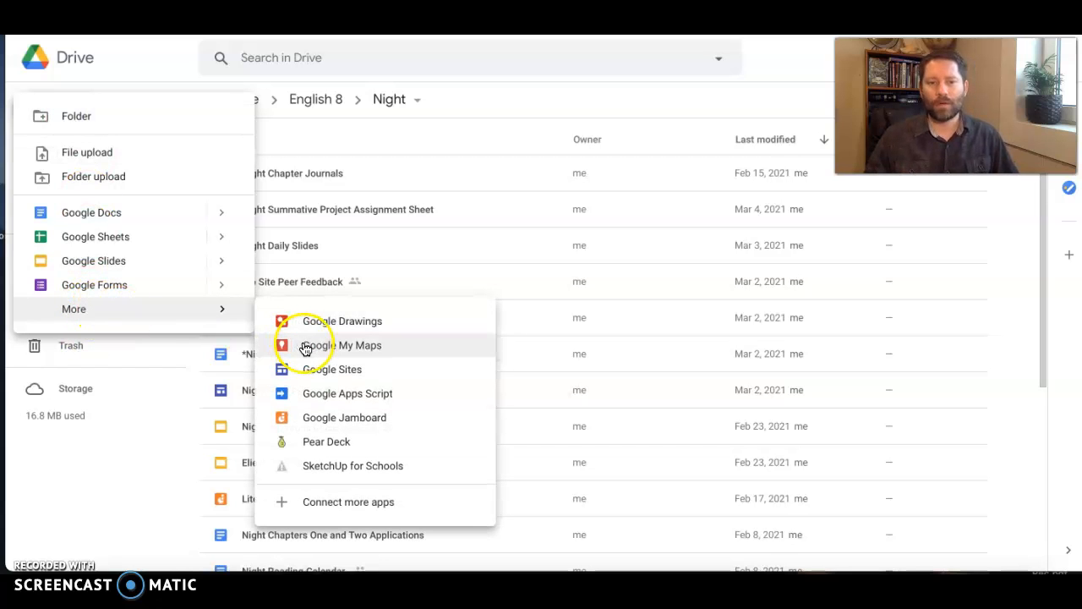
left_click(354, 369)
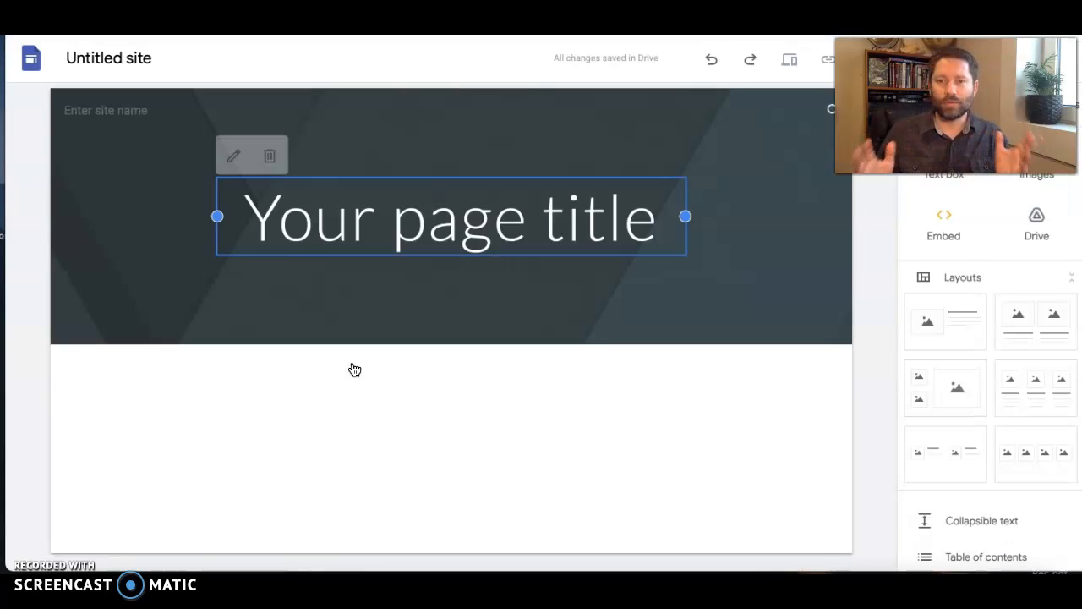
left_click(392, 316)
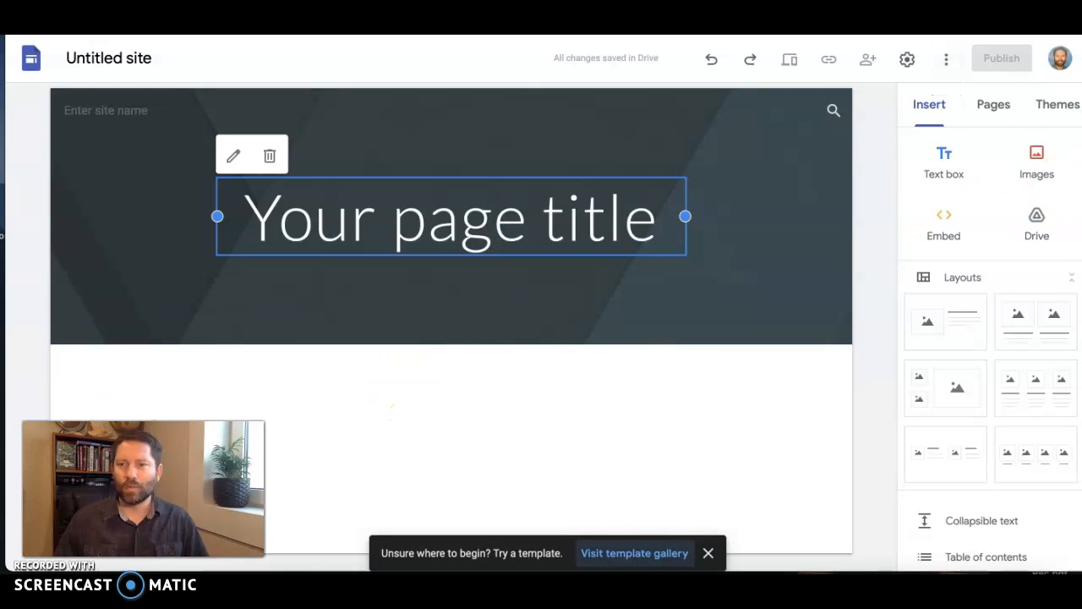
Browse the available site themes and examine the header type options for the page banner
left_click(1057, 105)
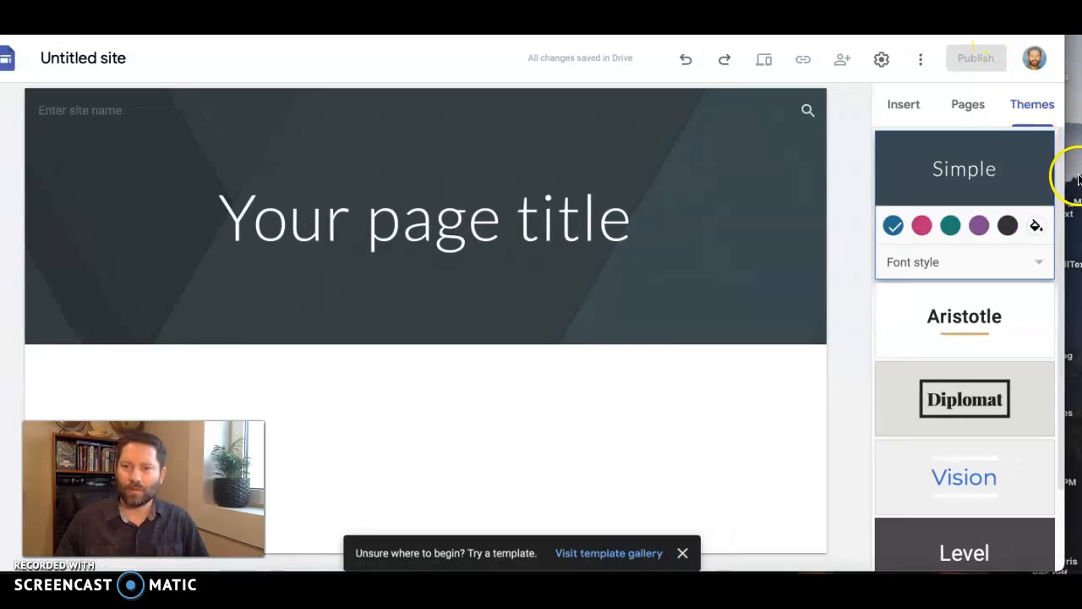
scroll(1057, 177, "down", 3)
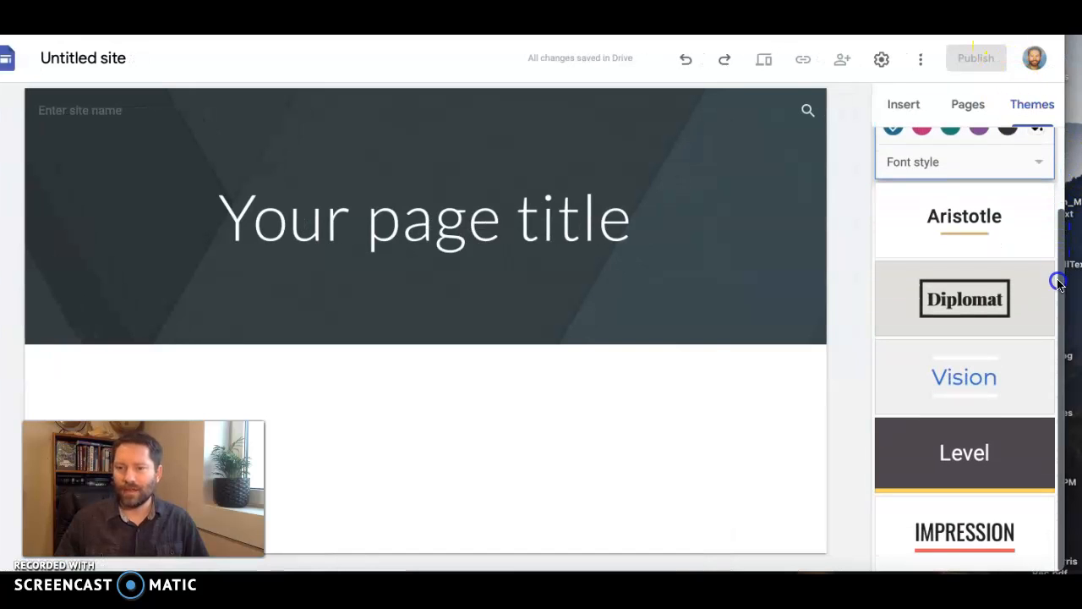
left_click_drag(1060, 270, 1064, 165)
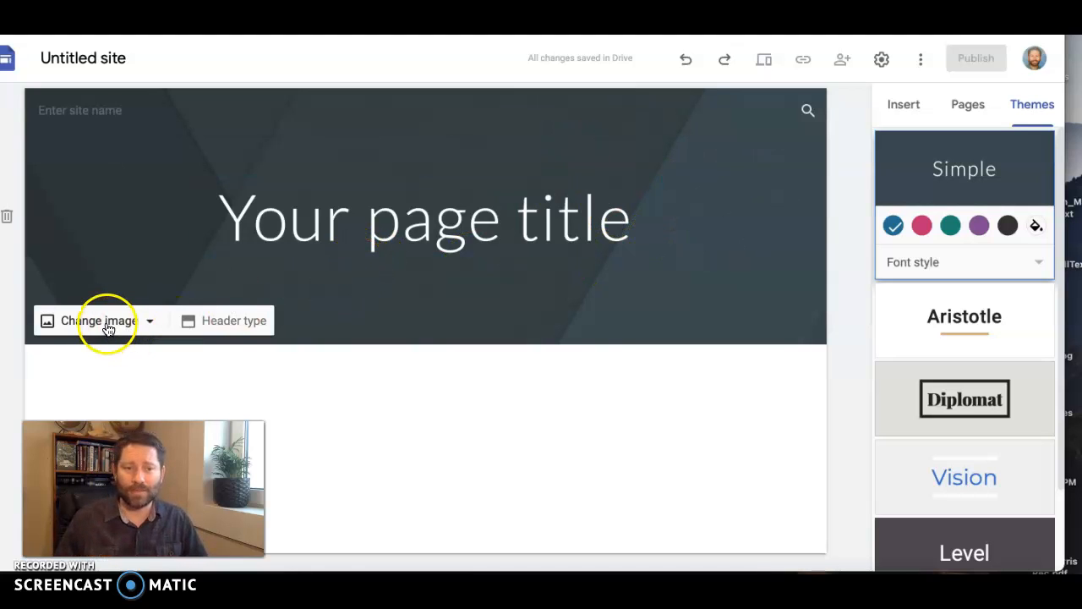
left_click(235, 320)
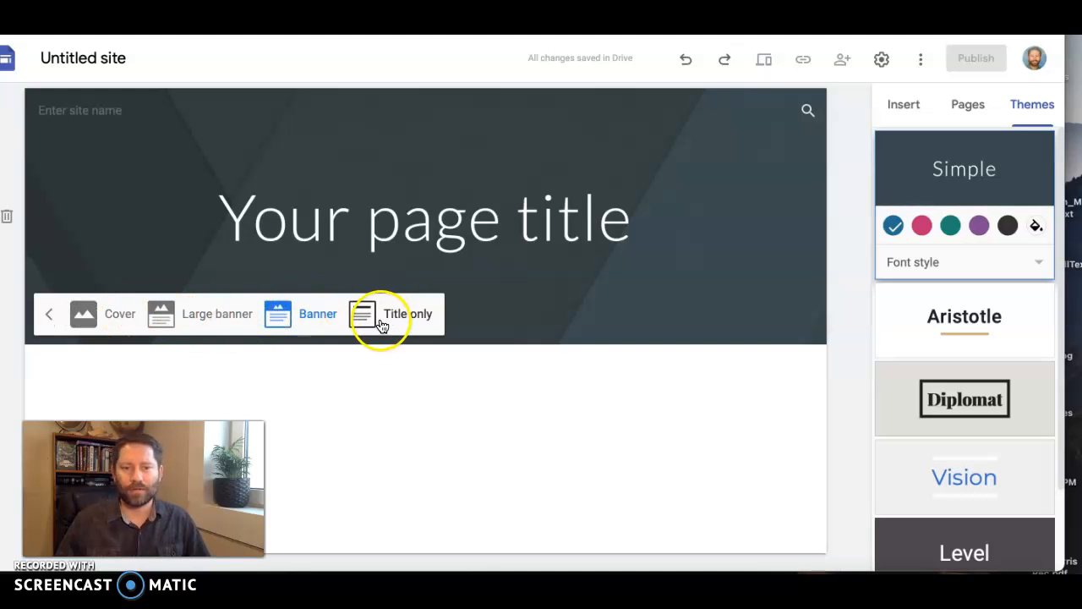
left_click(406, 419)
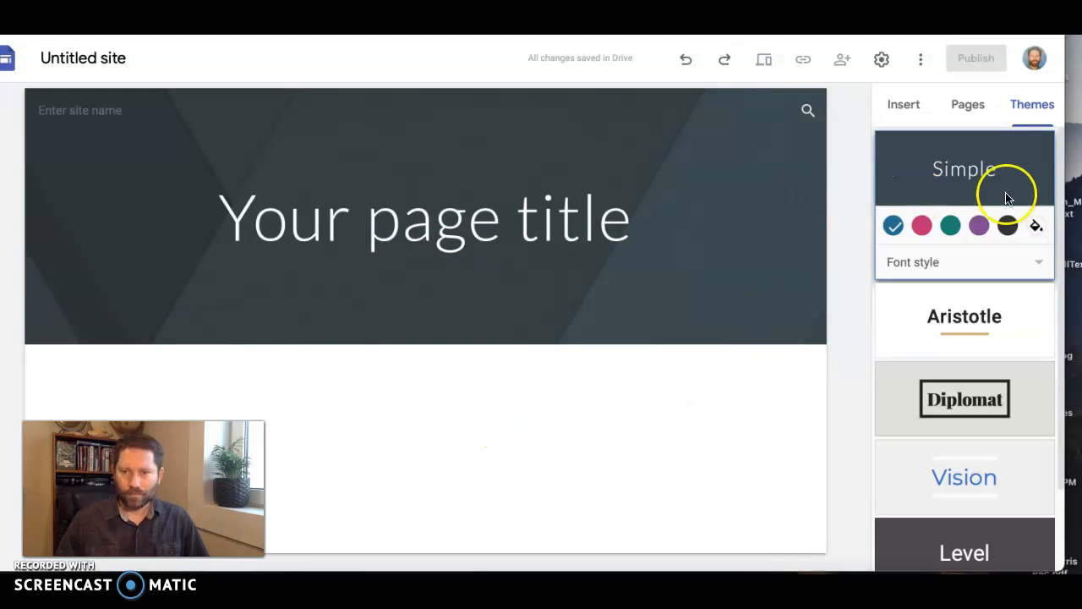
Insert a text box below the page header and delete the section that holds it
left_click(893, 112)
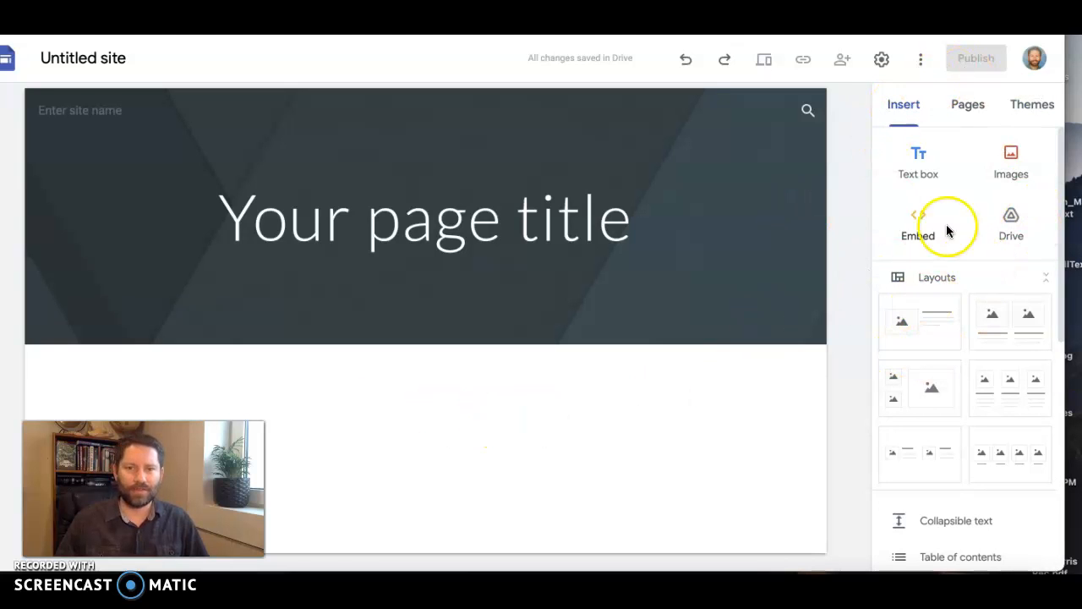
left_click_drag(1064, 142, 1065, 139)
left_click(1064, 140)
left_click(917, 159)
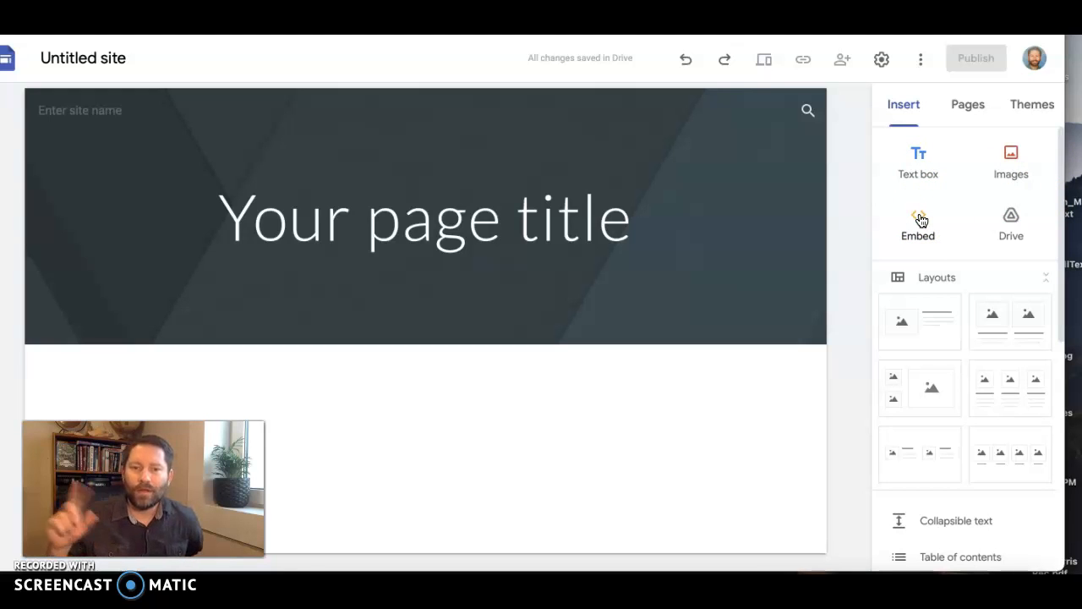
left_click(922, 162)
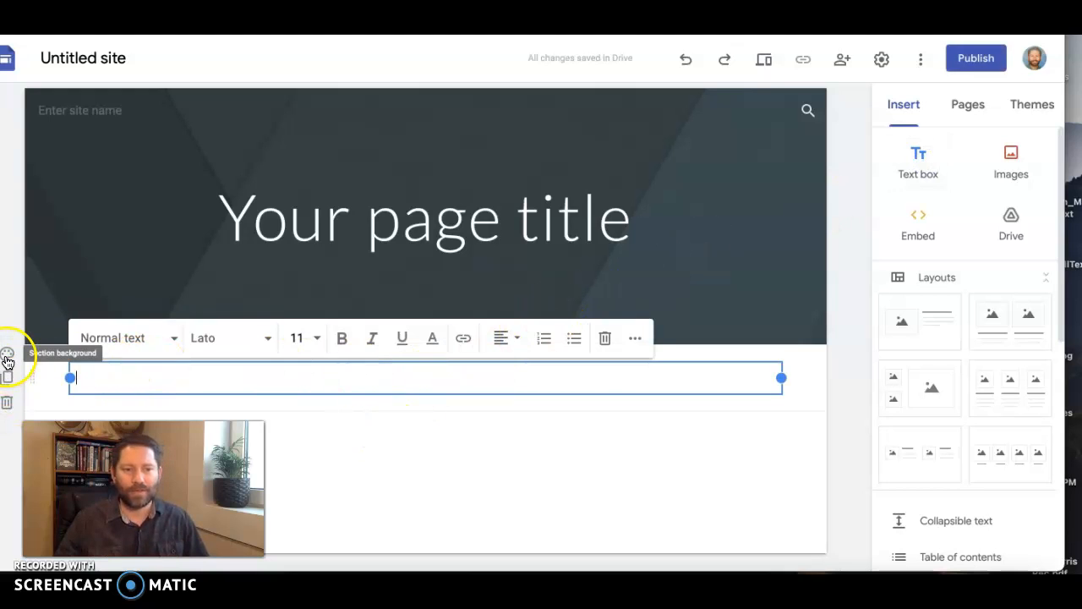
left_click(6, 405)
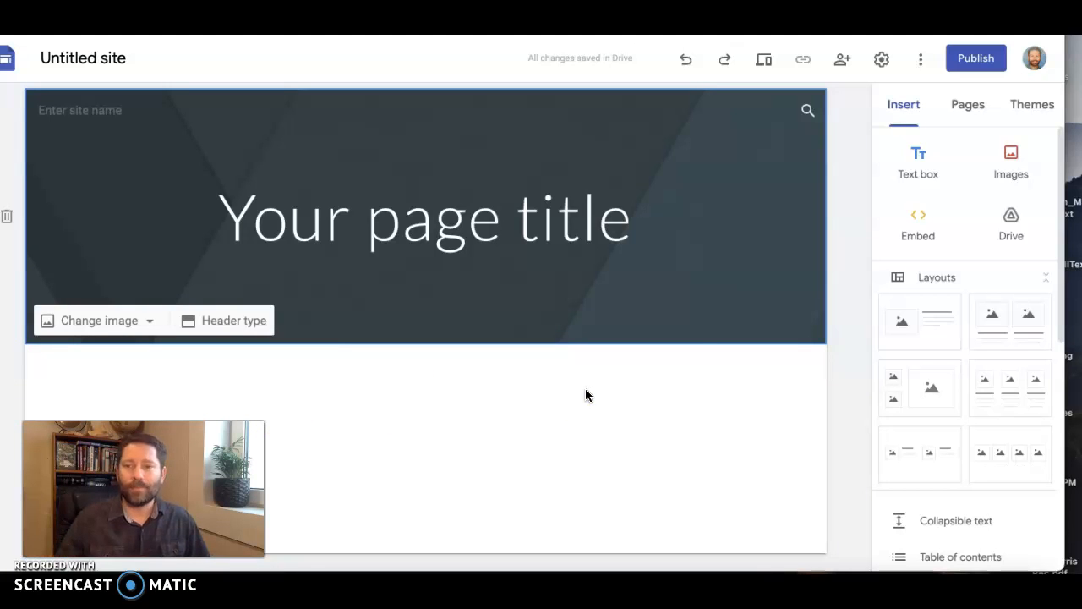
Add a section with the single image-and-text layout and move its text block to the left of the image placeholder
left_click_drag(1062, 186, 1063, 234)
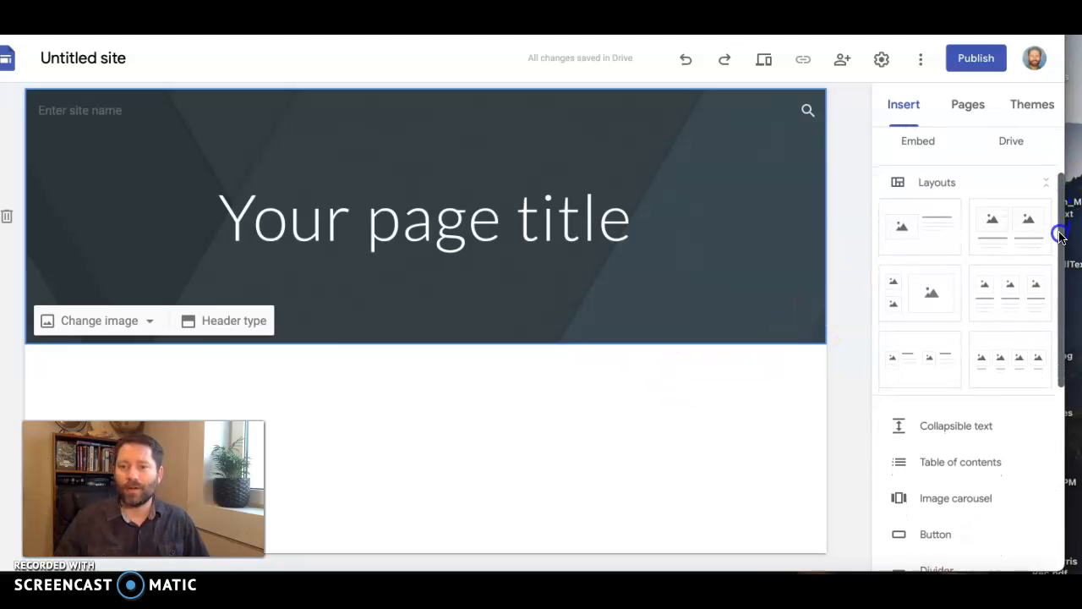
left_click(929, 228)
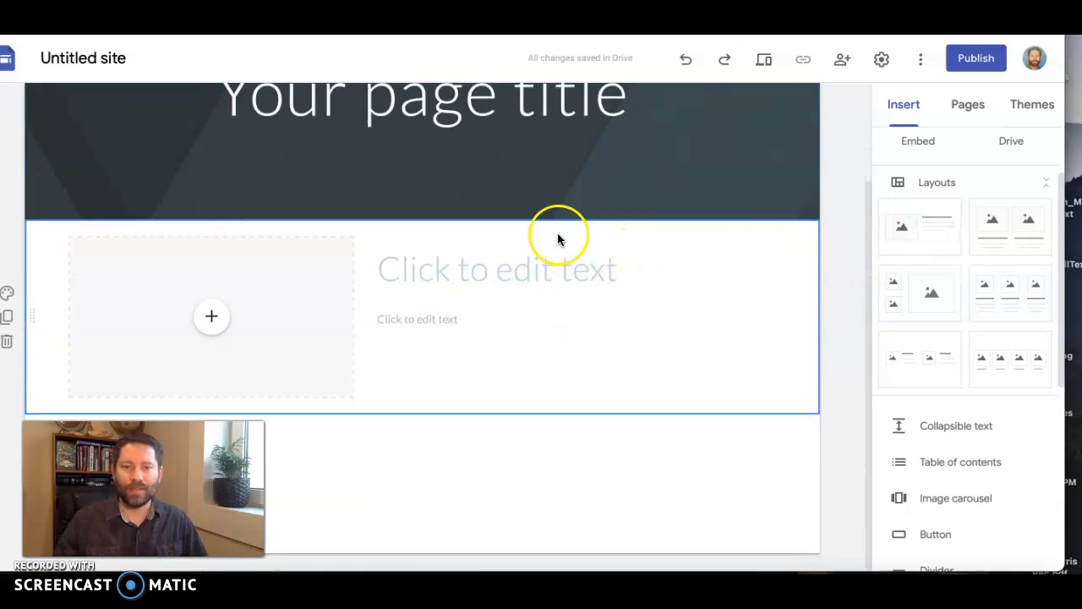
mouse_move(32, 318)
left_mouse_down()
mouse_move(42, 319)
mouse_move(33, 309)
left_mouse_up()
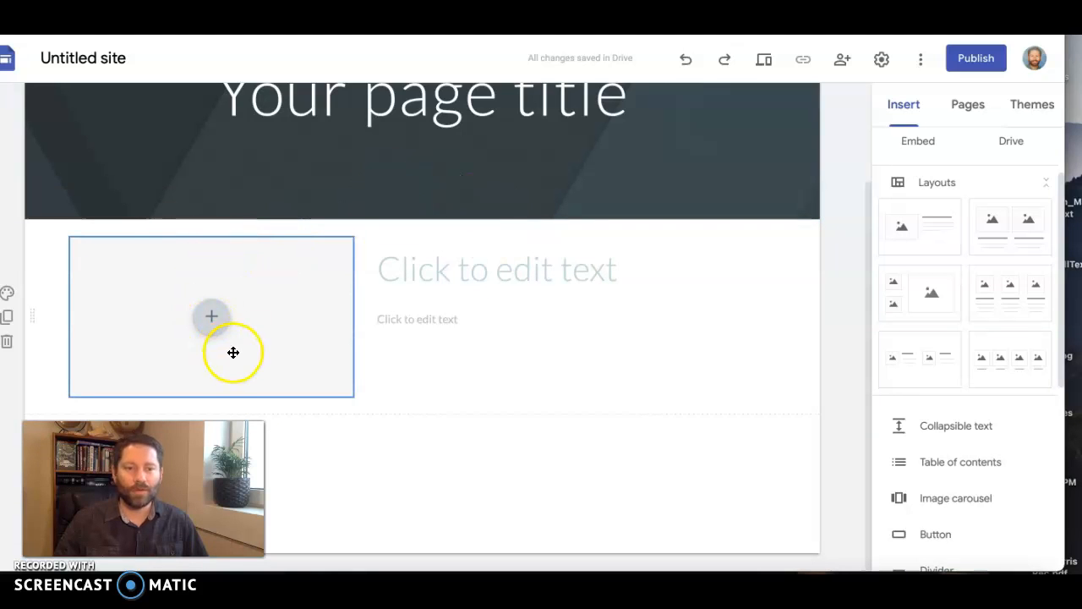
left_click(294, 316)
left_click(467, 290)
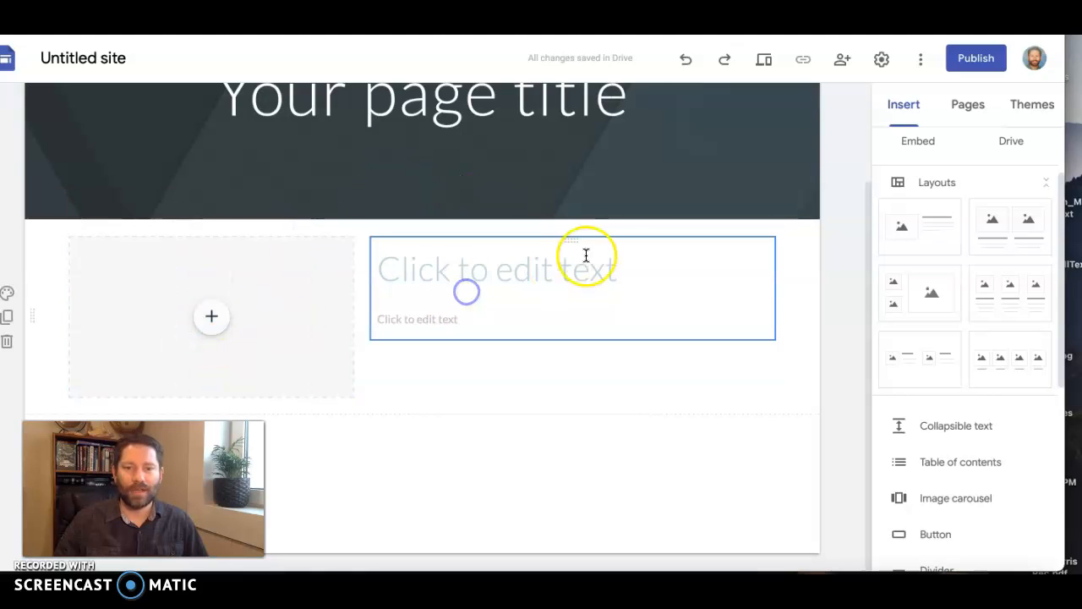
left_click_drag(573, 240, 39, 285)
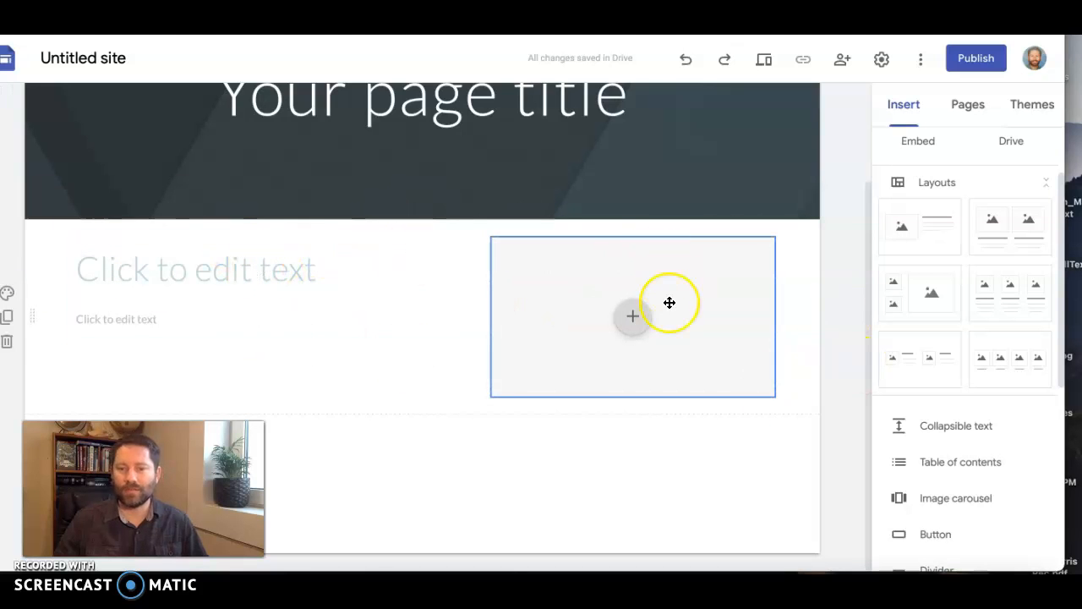
left_click(304, 394)
Insert a text box and place it beneath the heading and body text in the section's left column
left_click_drag(1058, 181, 1064, 128)
left_click(1015, 160)
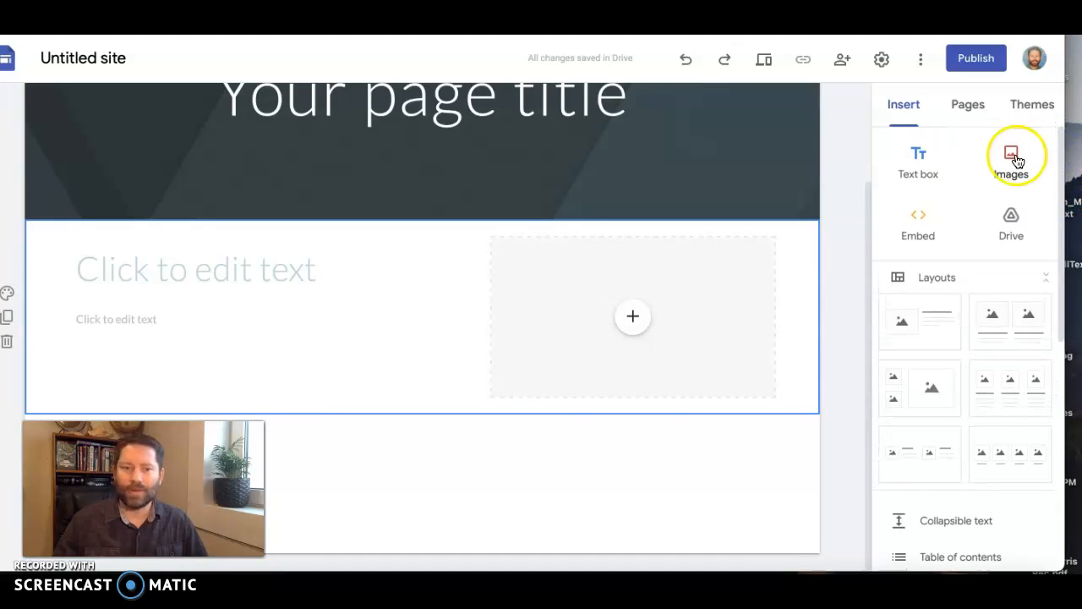
left_click(998, 218)
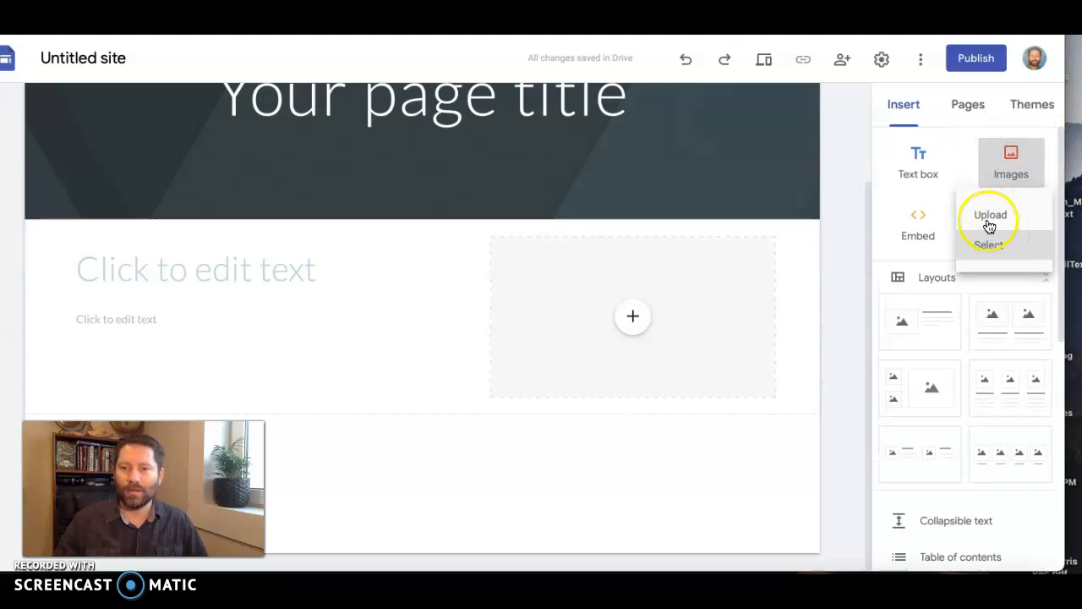
left_click(920, 161)
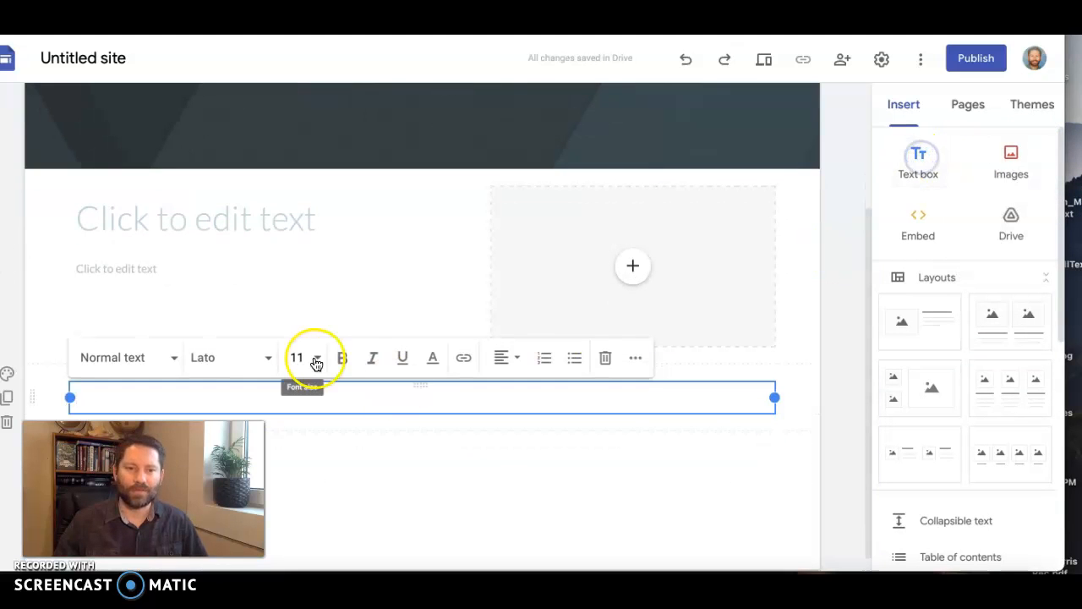
left_click_drag(420, 385, 362, 327)
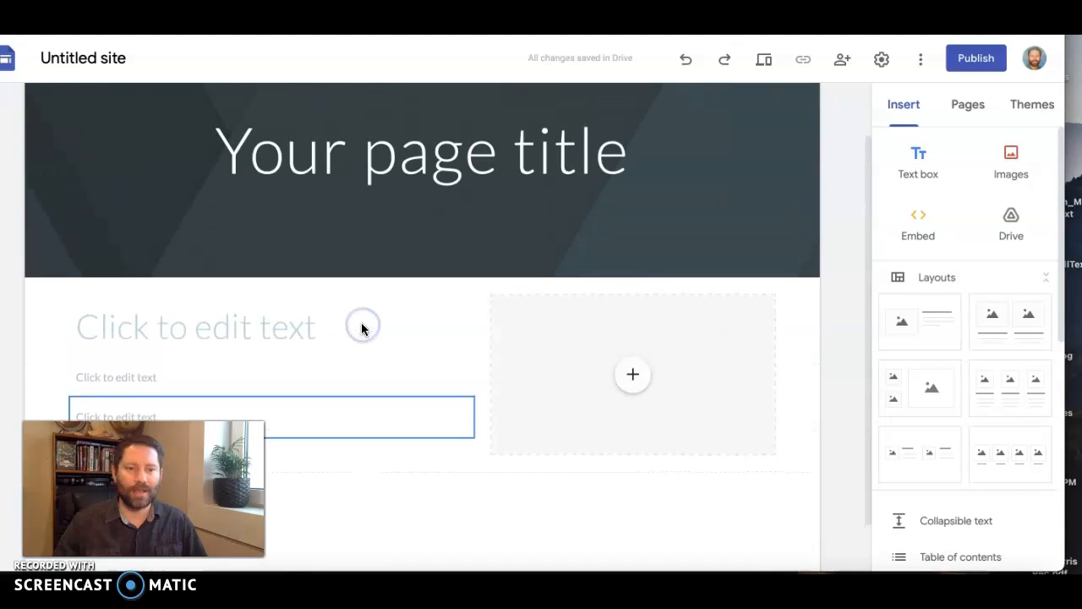
left_click(355, 374)
left_click(234, 310)
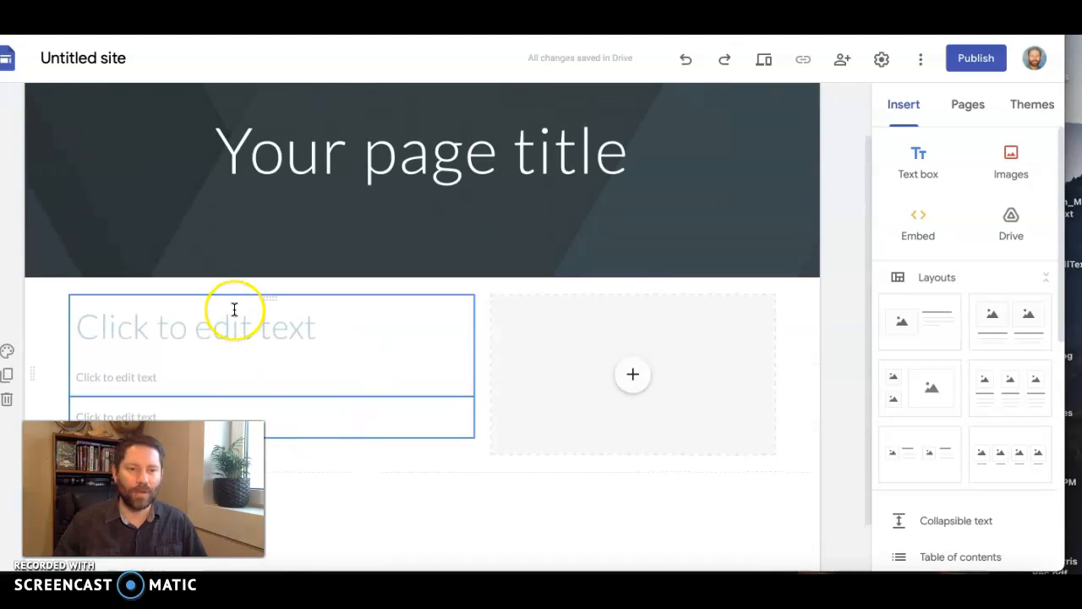
left_click(186, 384)
left_click(273, 425)
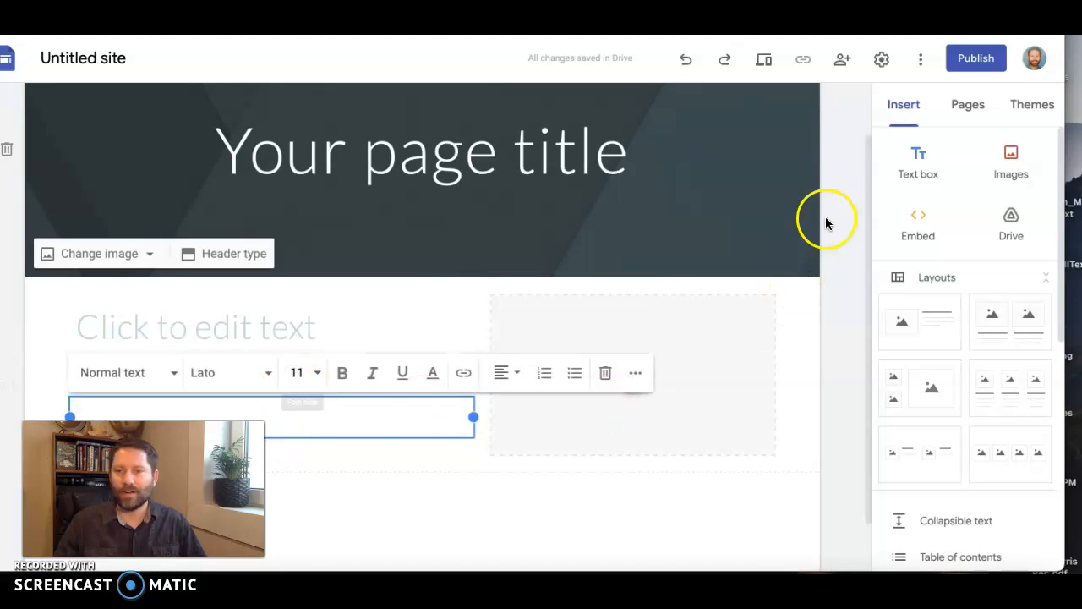
Insert another text box and place it directly beneath the image placeholder as a caption area
left_click(918, 161)
left_click_drag(424, 387, 677, 352)
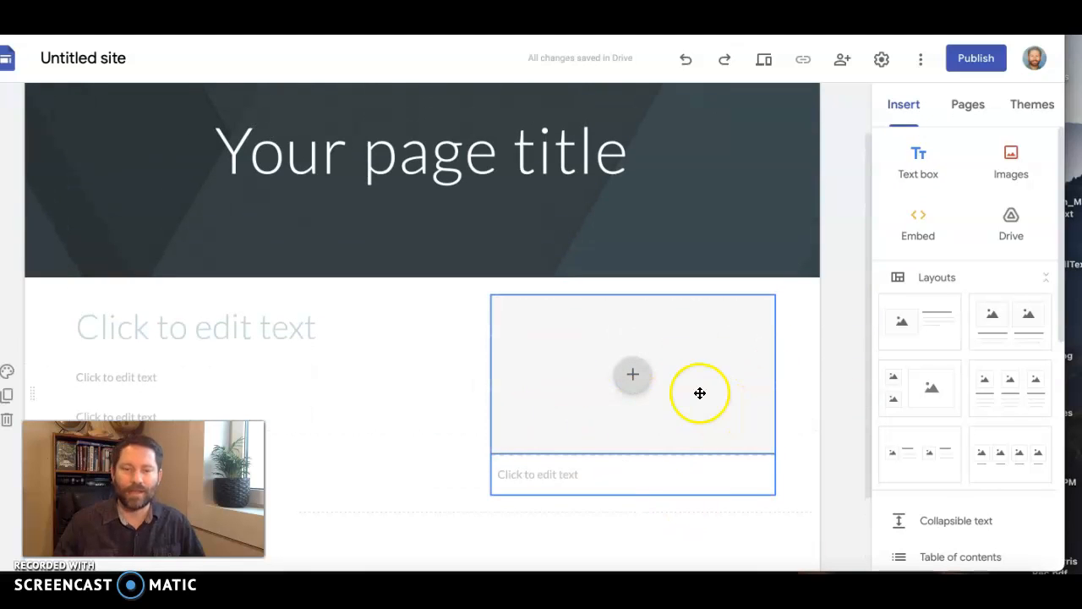
left_click_drag(870, 232, 871, 321)
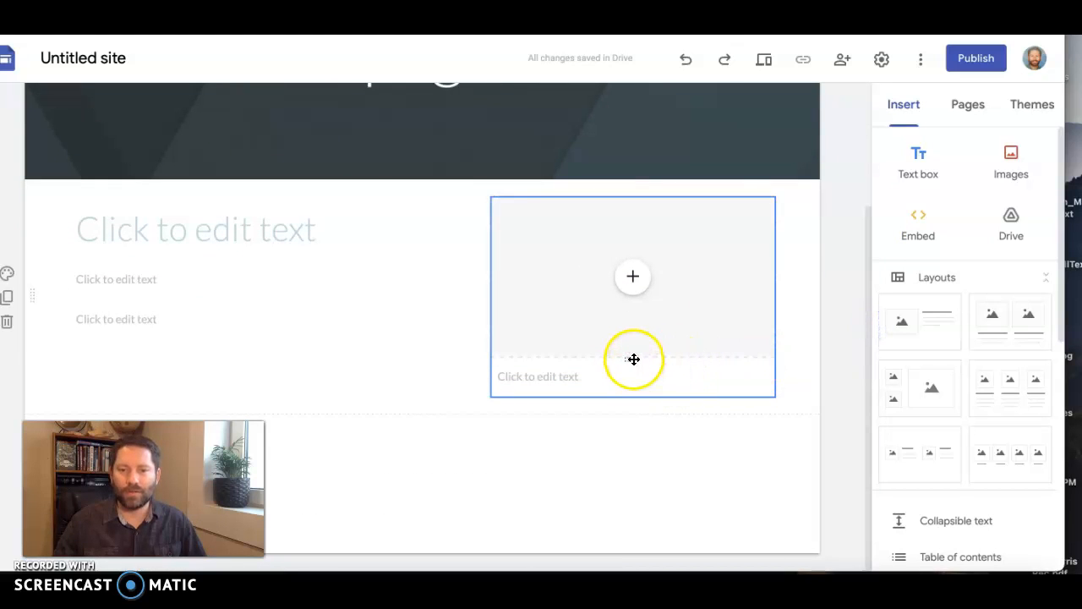
Review the other insertable elements, including image carousel, button, divider, placeholder, YouTube, map, Docs, Slides and Forms
left_click_drag(1061, 193, 1053, 350)
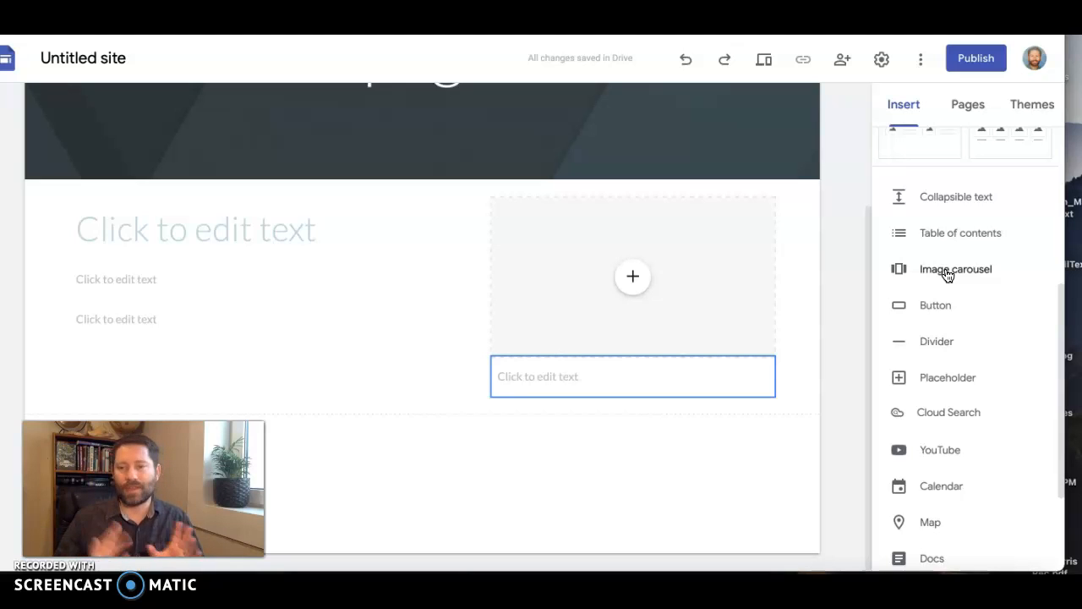
mouse_move(945, 292)
left_mouse_down()
mouse_move(942, 338)
mouse_move(940, 301)
left_mouse_up()
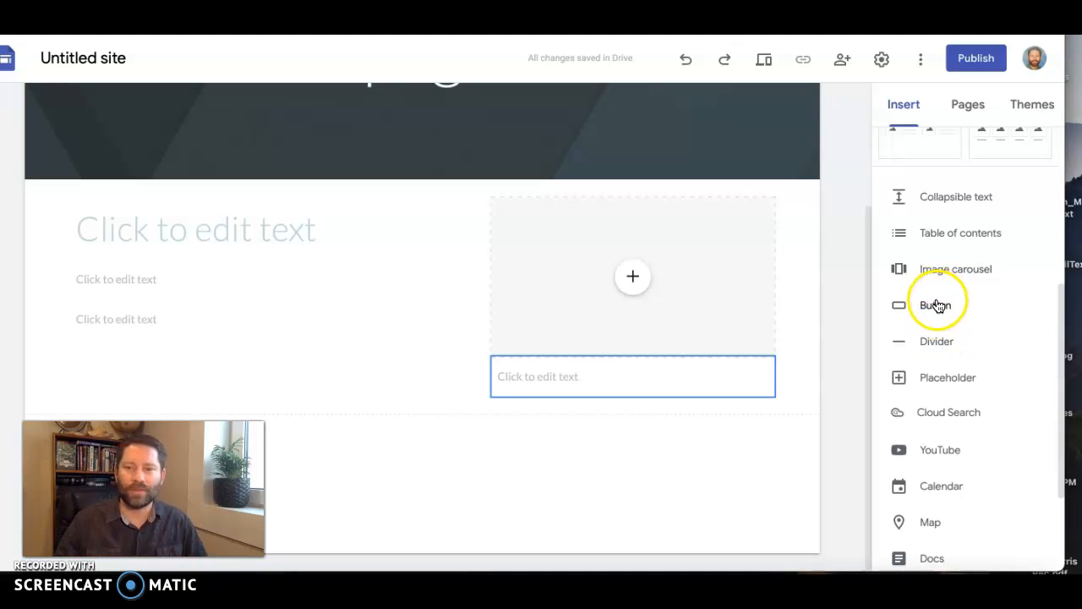
mouse_move(940, 315)
left_mouse_down()
mouse_move(930, 315)
mouse_move(979, 341)
mouse_move(952, 341)
mouse_move(935, 385)
left_mouse_up()
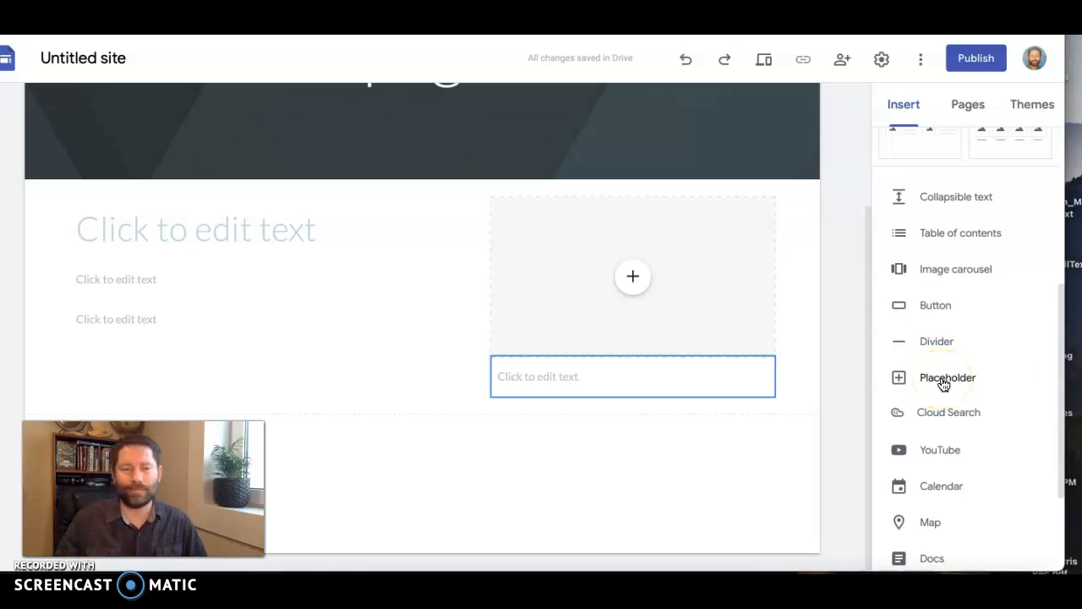
mouse_move(944, 385)
left_mouse_down()
mouse_move(959, 425)
mouse_move(952, 474)
mouse_move(955, 458)
left_mouse_up()
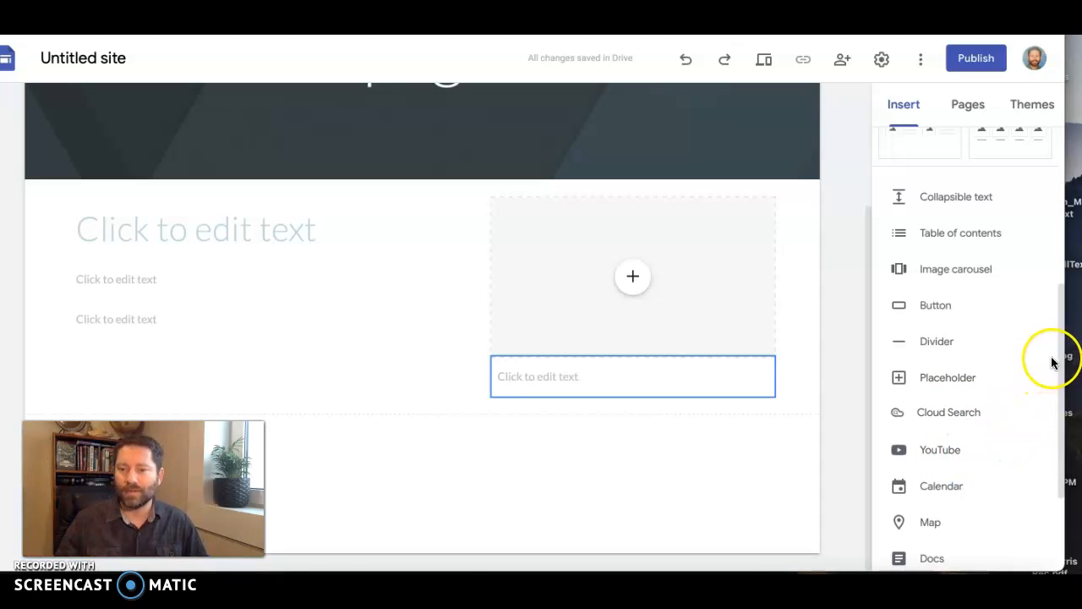
left_click_drag(1062, 377, 1053, 467)
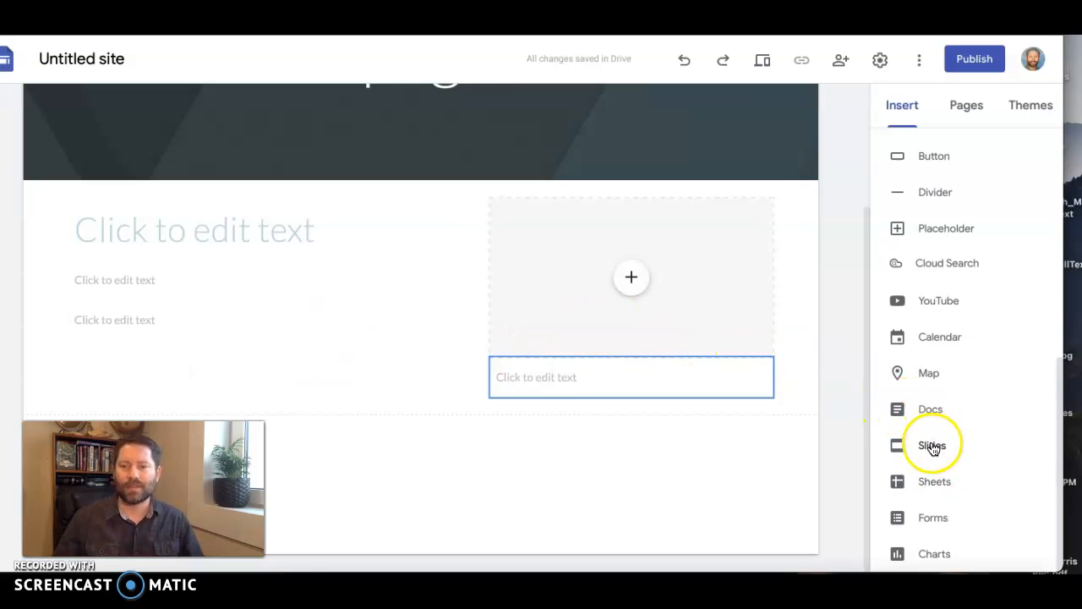
left_click_drag(1056, 369, 1058, 184)
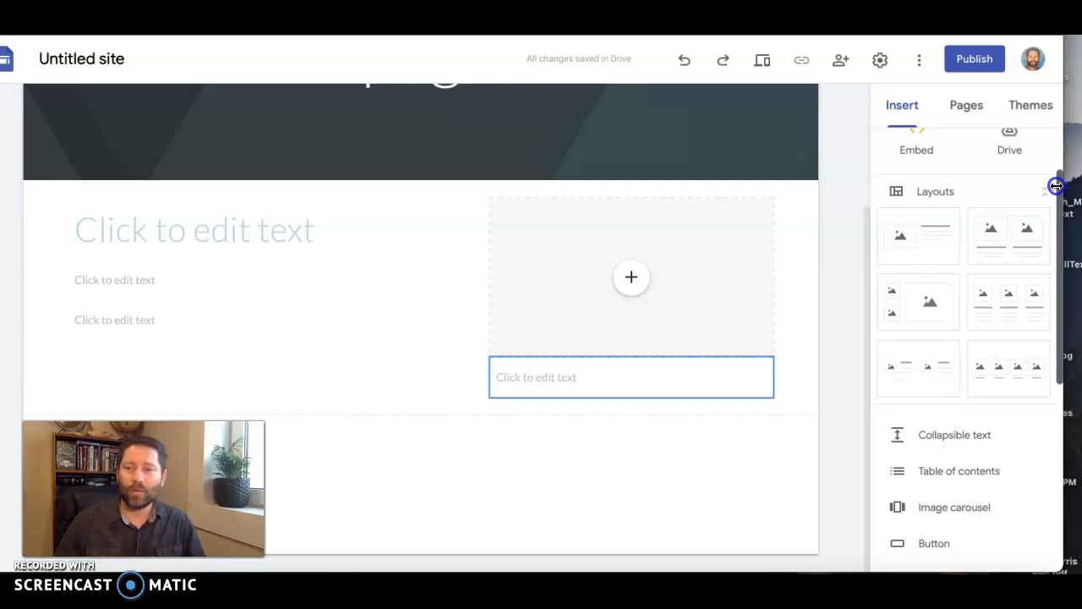